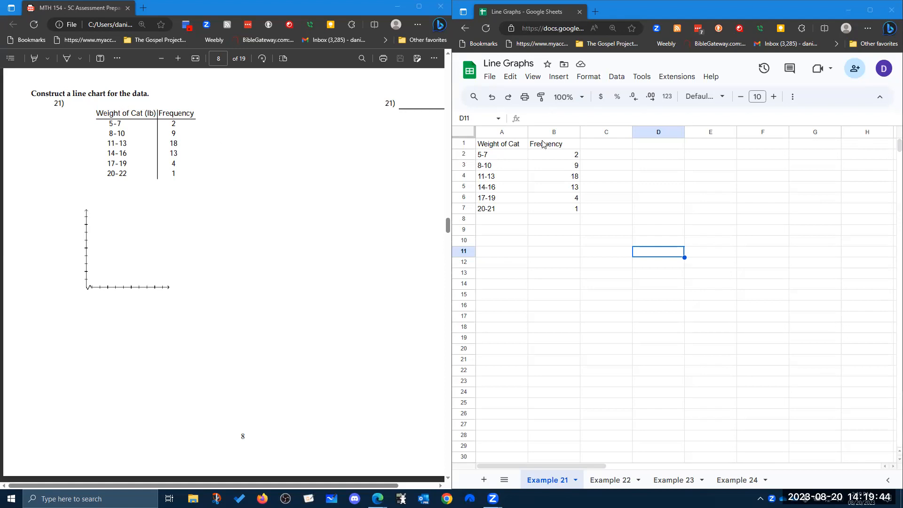
Change the header in cell A1 to "Weight of Cat (lb)" and fit column A's width to its contents.
{"action": "left_click", "coordinate": [522, 148]}
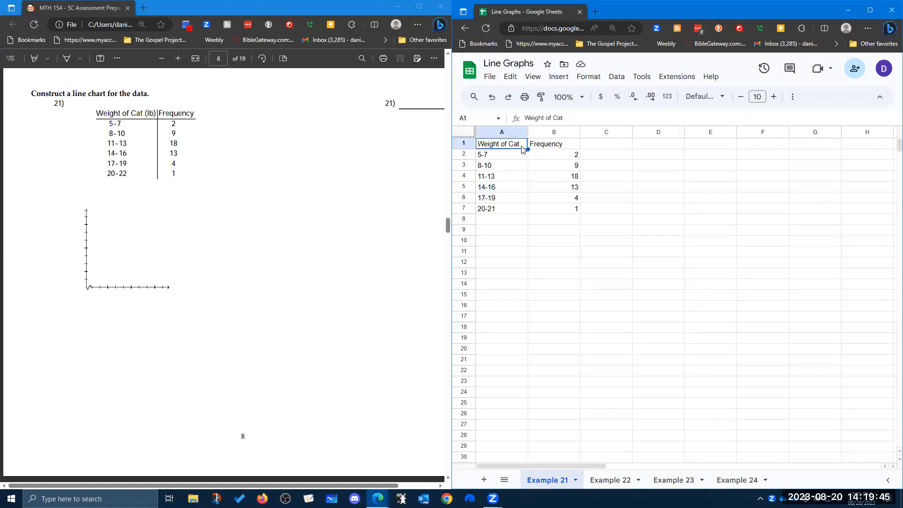
{"action": "left_click", "coordinate": [579, 118]}
{"action": "type", "text": "(lb)"}
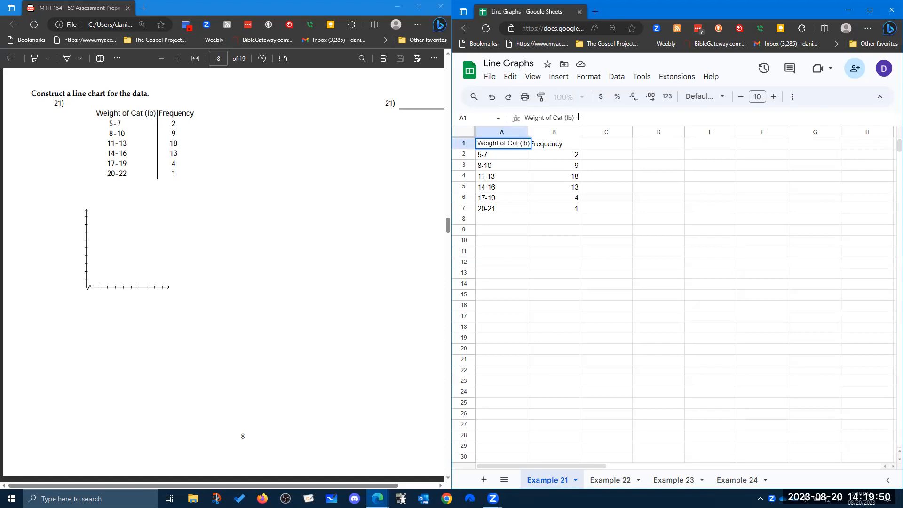
{"action": "left_click", "coordinate": [544, 188]}
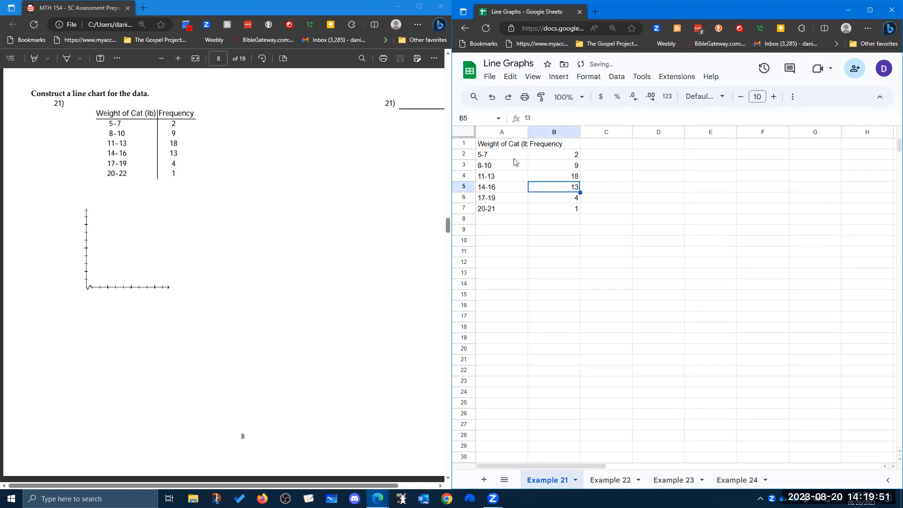
{"action": "double_click", "coordinate": [527, 132]}
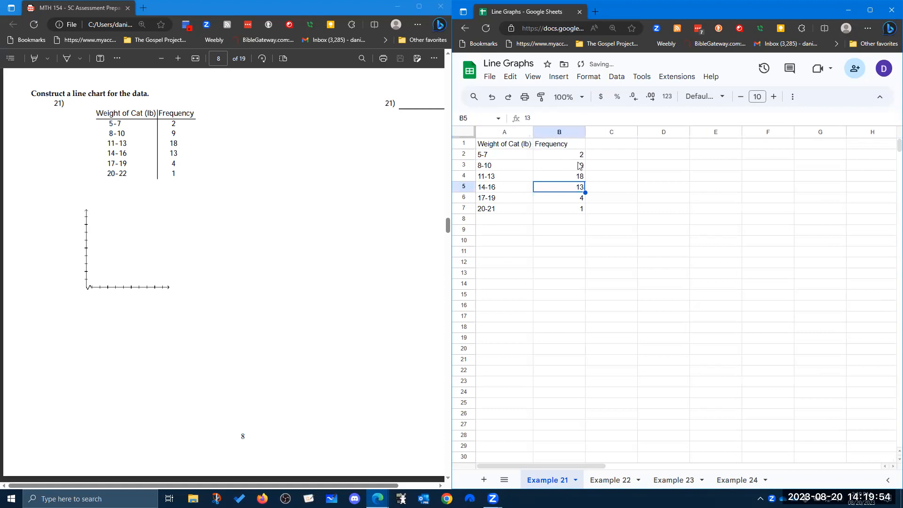
Insert a line chart of the cat weight data in A1:B7 and widen the spreadsheet window to fit the whole chart.
{"action": "left_click_drag", "start_coordinate": [499, 144], "coordinate": [577, 208]}
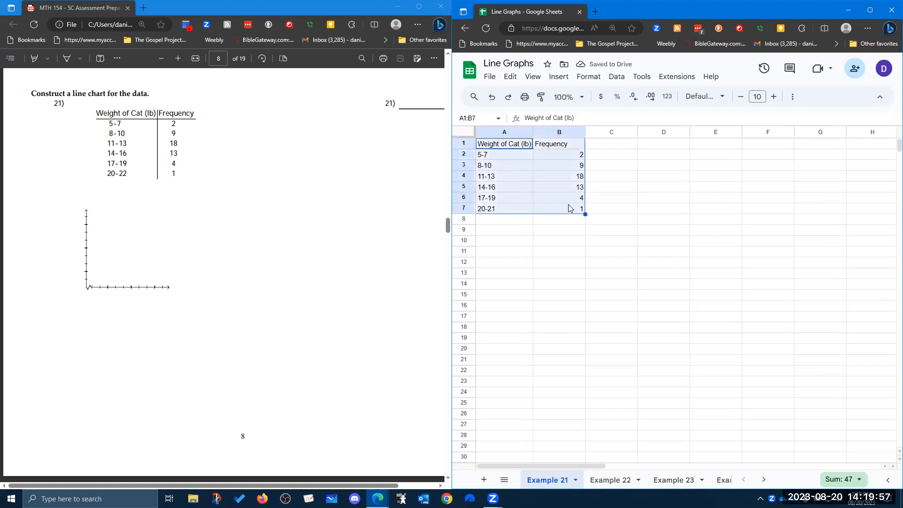
{"action": "left_click", "coordinate": [559, 82]}
{"action": "left_click", "coordinate": [612, 170]}
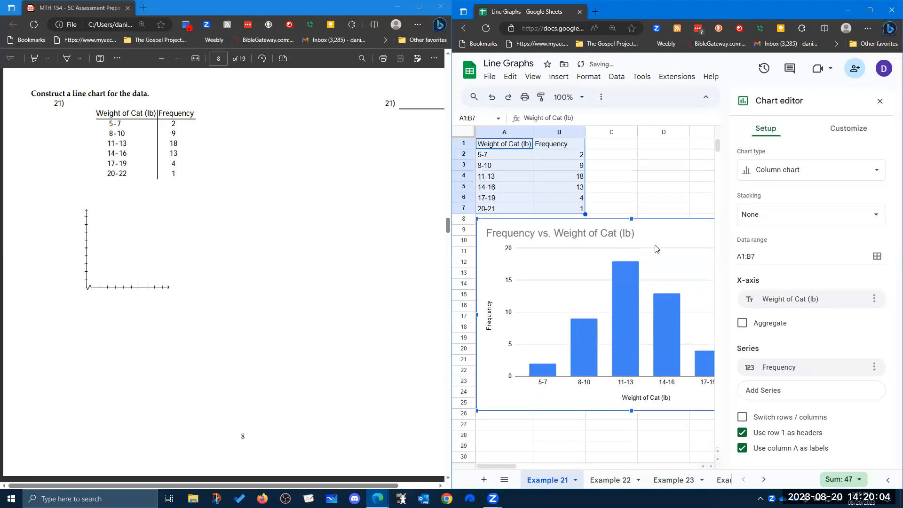
{"action": "left_click", "coordinate": [794, 178]}
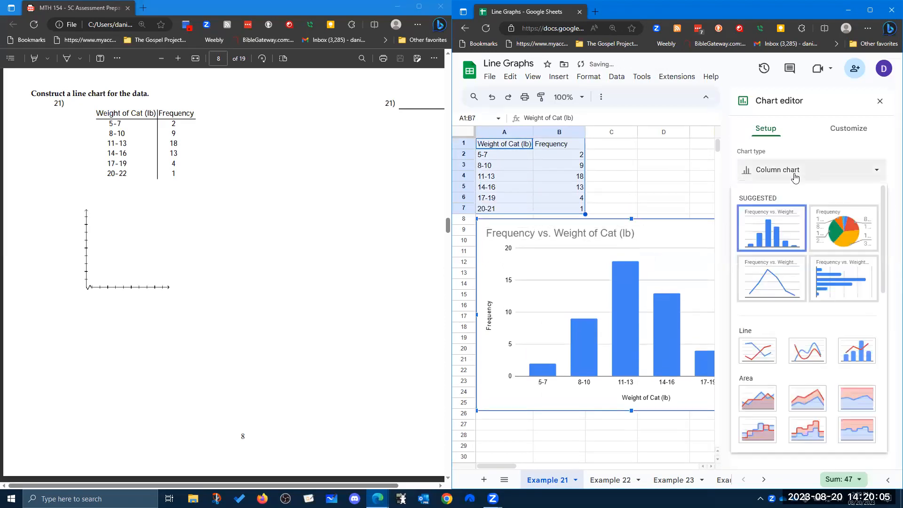
{"action": "left_click", "coordinate": [794, 287]}
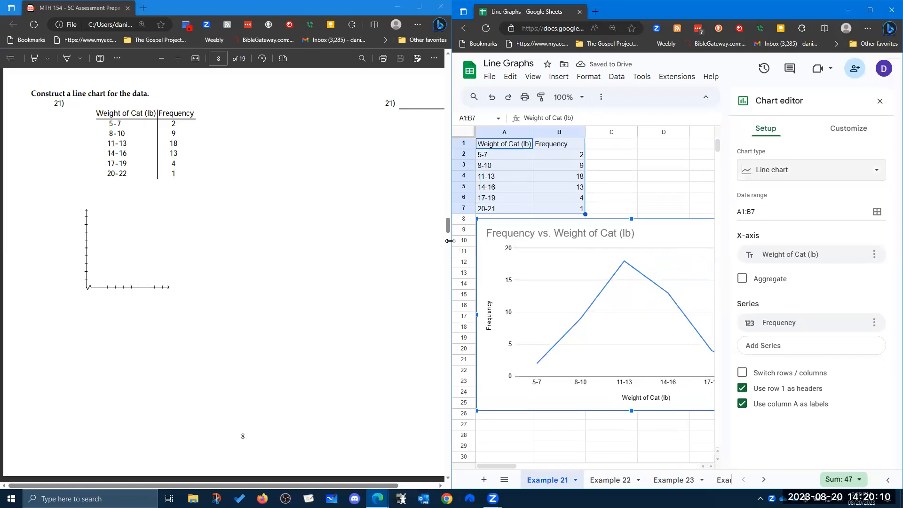
{"action": "left_click_drag", "start_coordinate": [450, 241], "coordinate": [207, 234]}
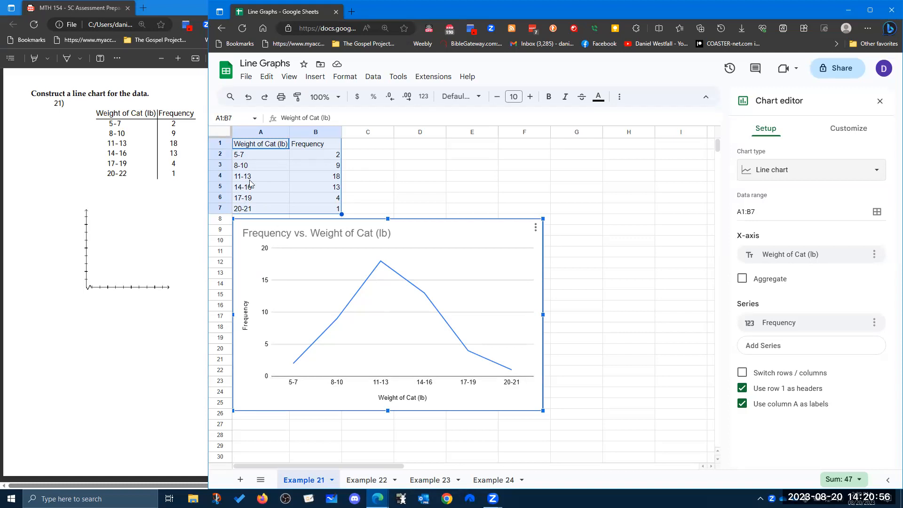
On the Example 22 sheet, insert a line chart of the score data in A1:B6 and place it below the table.
{"action": "left_click", "coordinate": [359, 480]}
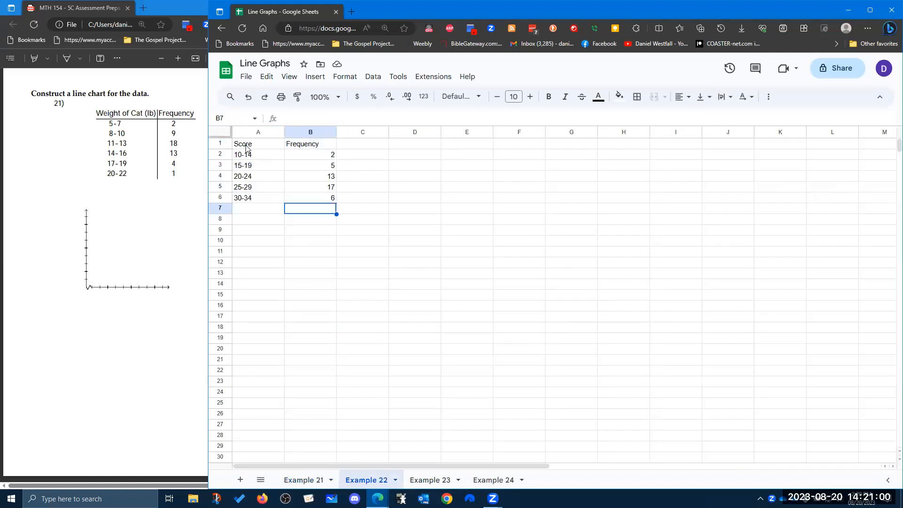
{"action": "left_click_drag", "start_coordinate": [263, 148], "coordinate": [309, 197]}
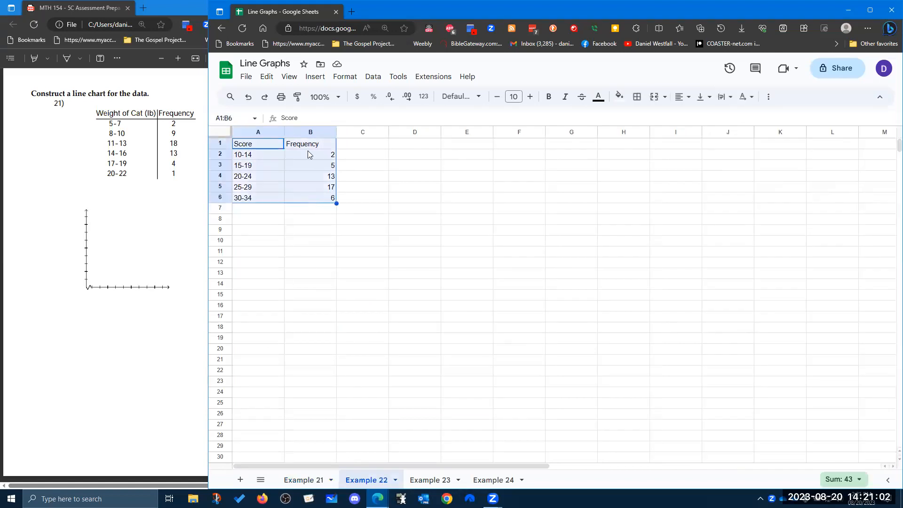
{"action": "left_click", "coordinate": [321, 79]}
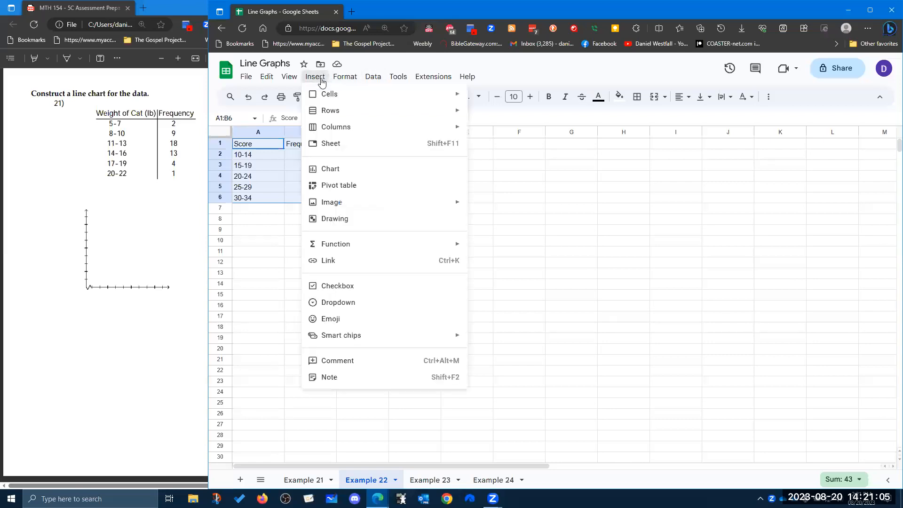
{"action": "left_click", "coordinate": [347, 168]}
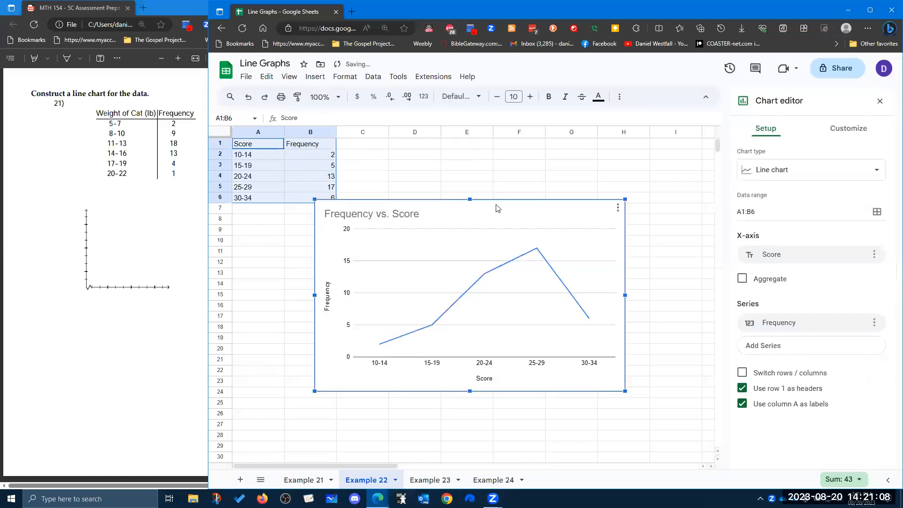
{"action": "left_click_drag", "start_coordinate": [467, 218], "coordinate": [446, 230]}
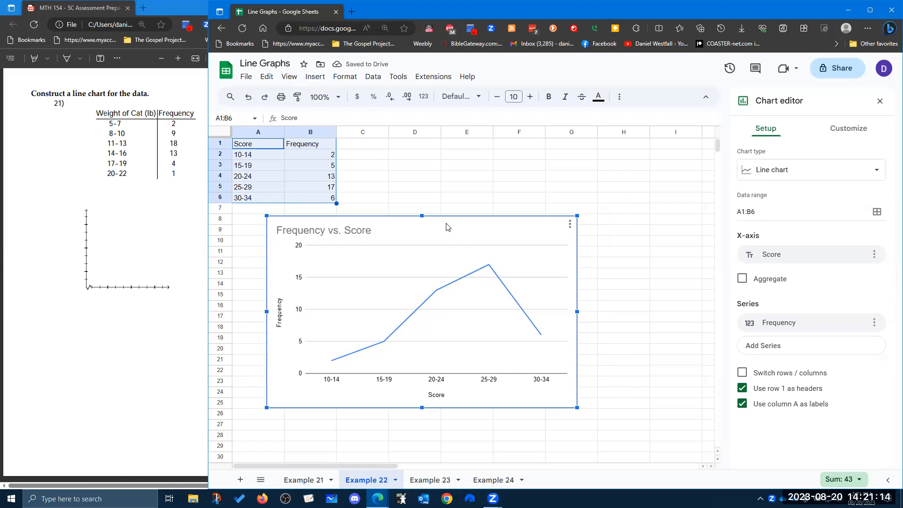
On the Example 23 sheet, insert a line chart of the age data in A1:B8 and place it below the table.
{"action": "left_click", "coordinate": [428, 481]}
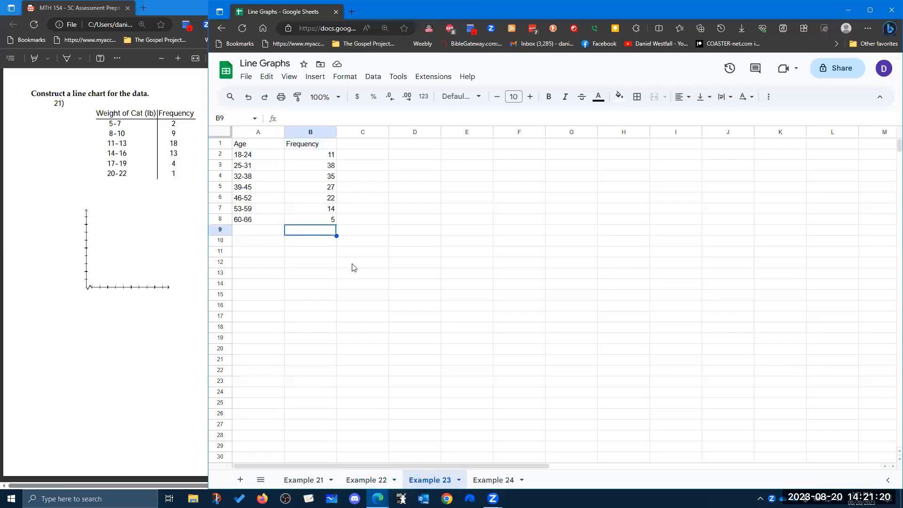
{"action": "left_click_drag", "start_coordinate": [262, 147], "coordinate": [325, 221]}
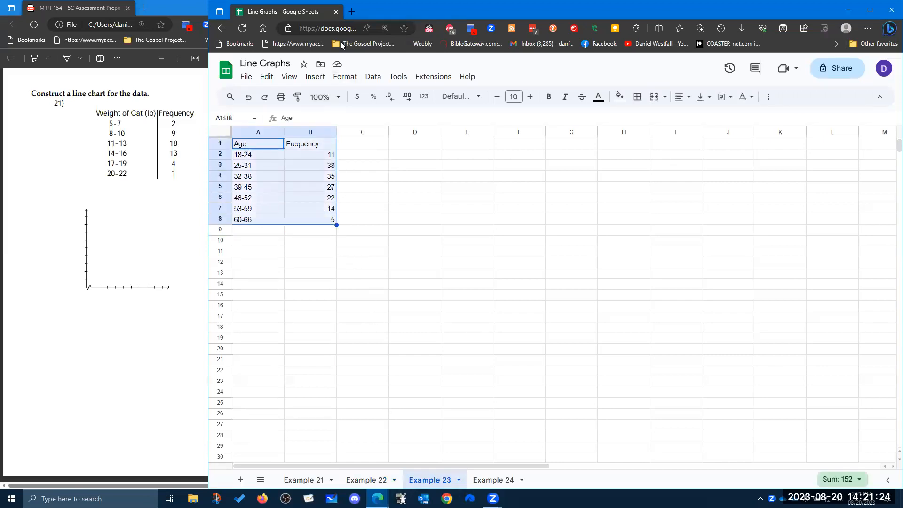
{"action": "left_click", "coordinate": [319, 78]}
{"action": "left_click", "coordinate": [354, 167]}
{"action": "left_click_drag", "start_coordinate": [484, 196], "coordinate": [480, 246]}
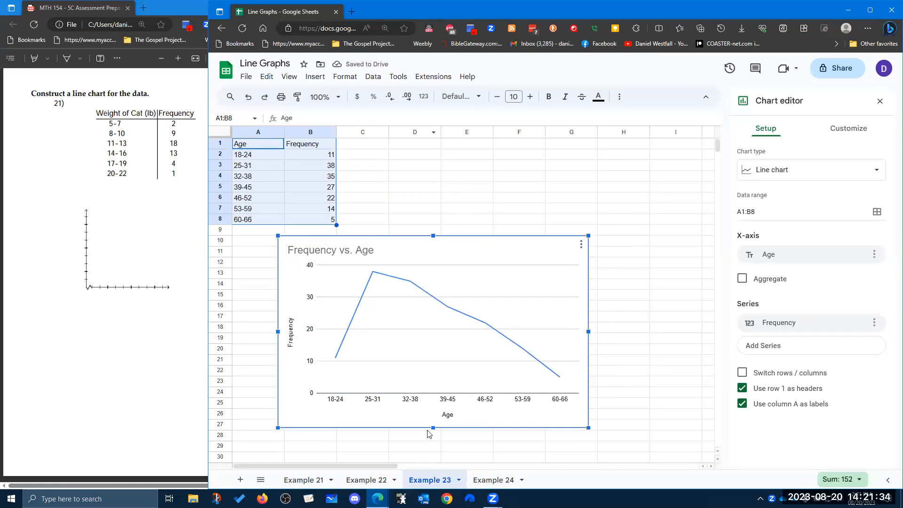
On the Example 24 sheet, insert a line chart of the Age (years) data in A1:B9 and place it below the table.
{"action": "left_click", "coordinate": [494, 479]}
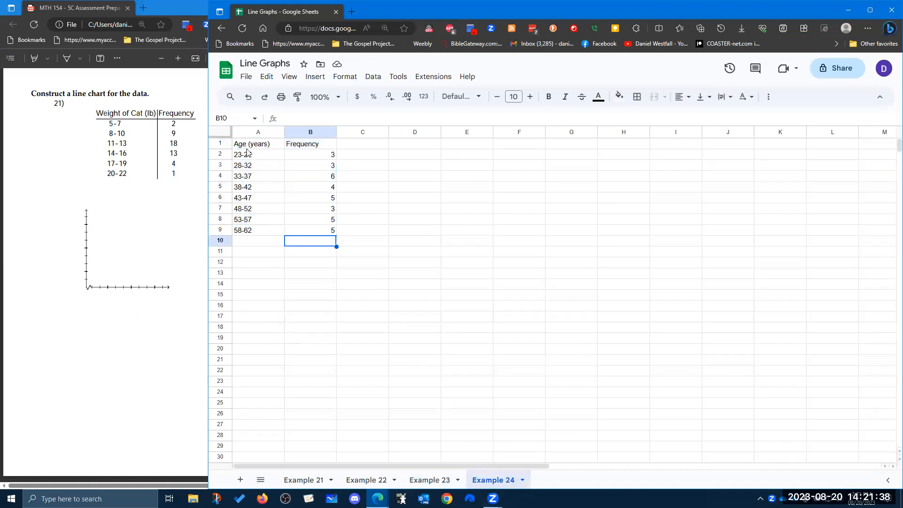
{"action": "left_click_drag", "start_coordinate": [245, 147], "coordinate": [306, 175]}
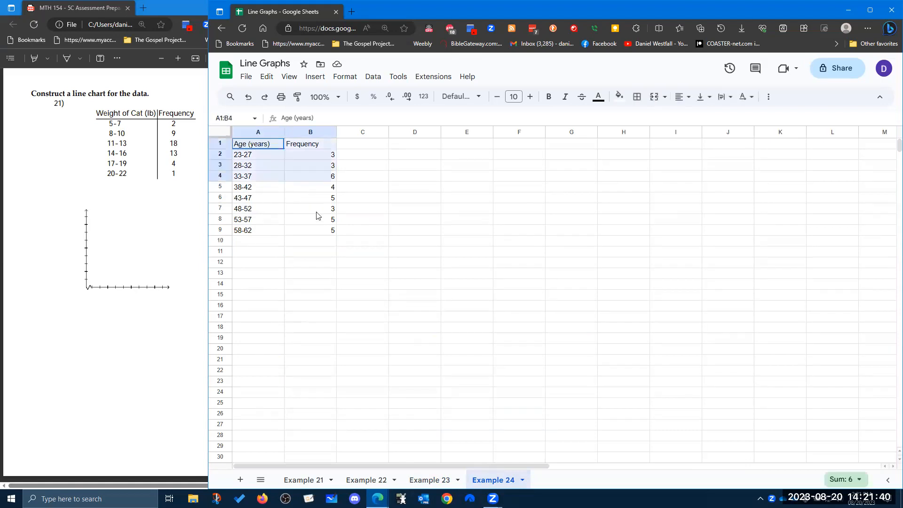
{"action": "left_click_drag", "start_coordinate": [317, 217], "coordinate": [319, 231]}
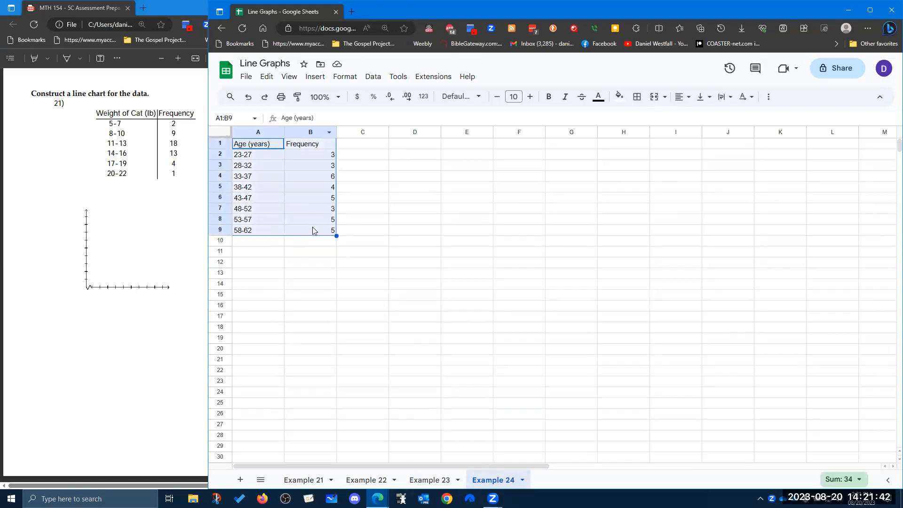
{"action": "left_click", "coordinate": [311, 252]}
{"action": "left_click", "coordinate": [257, 149]}
{"action": "left_click_drag", "start_coordinate": [311, 175], "coordinate": [325, 231]}
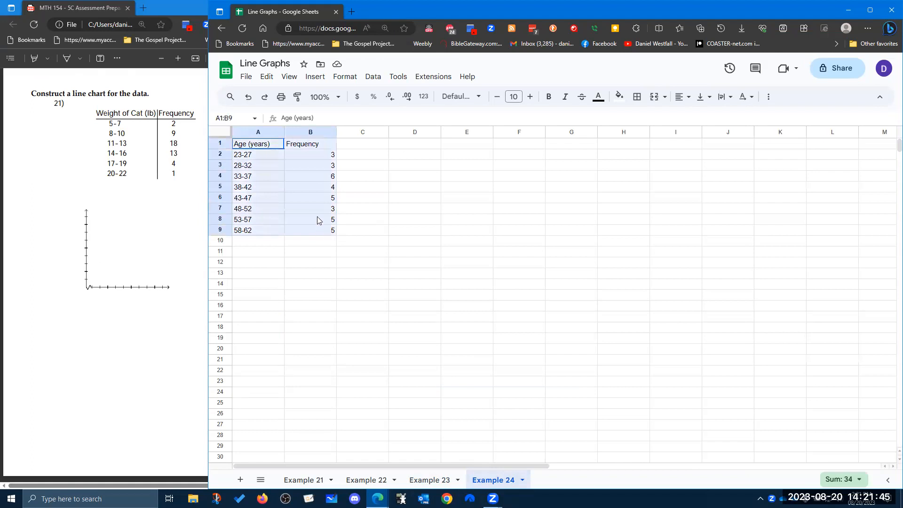
{"action": "left_click", "coordinate": [310, 78]}
{"action": "left_click", "coordinate": [343, 167]}
{"action": "left_click_drag", "start_coordinate": [522, 211], "coordinate": [469, 282]}
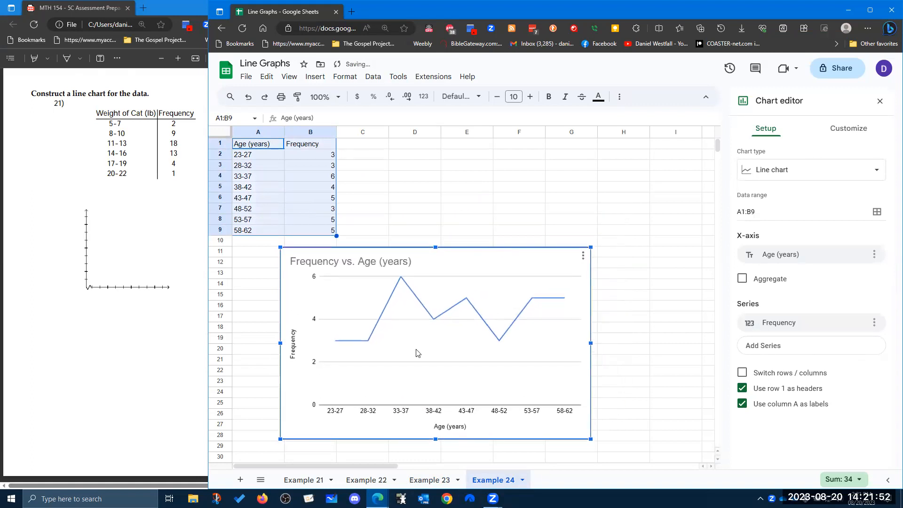